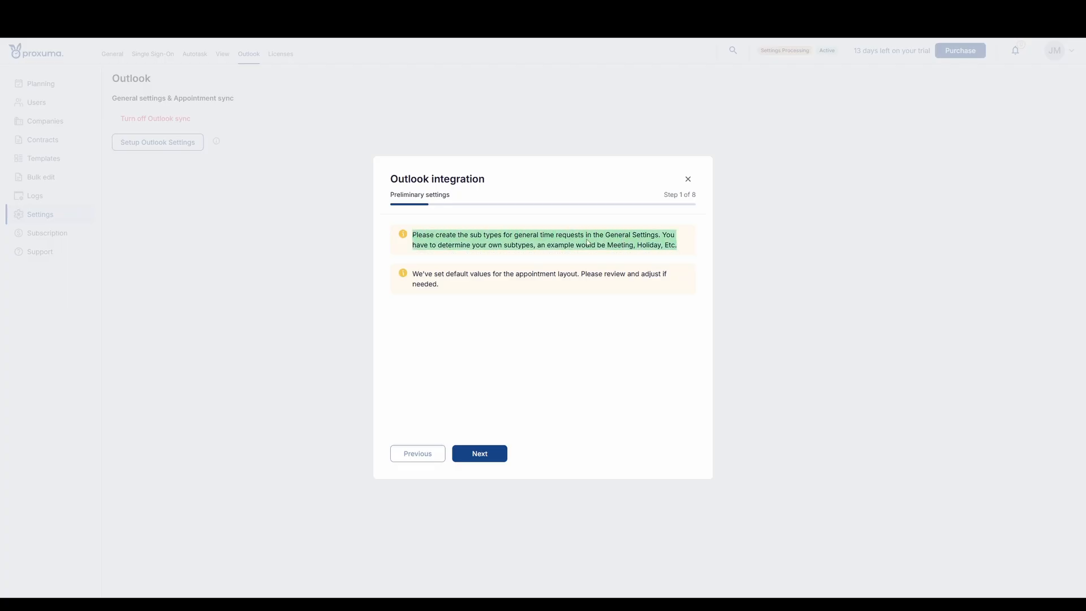
Read the preliminary note on default appointment layout values and continue to the duplicates settings
click(515, 283)
triple_click(445, 286)
click(520, 336)
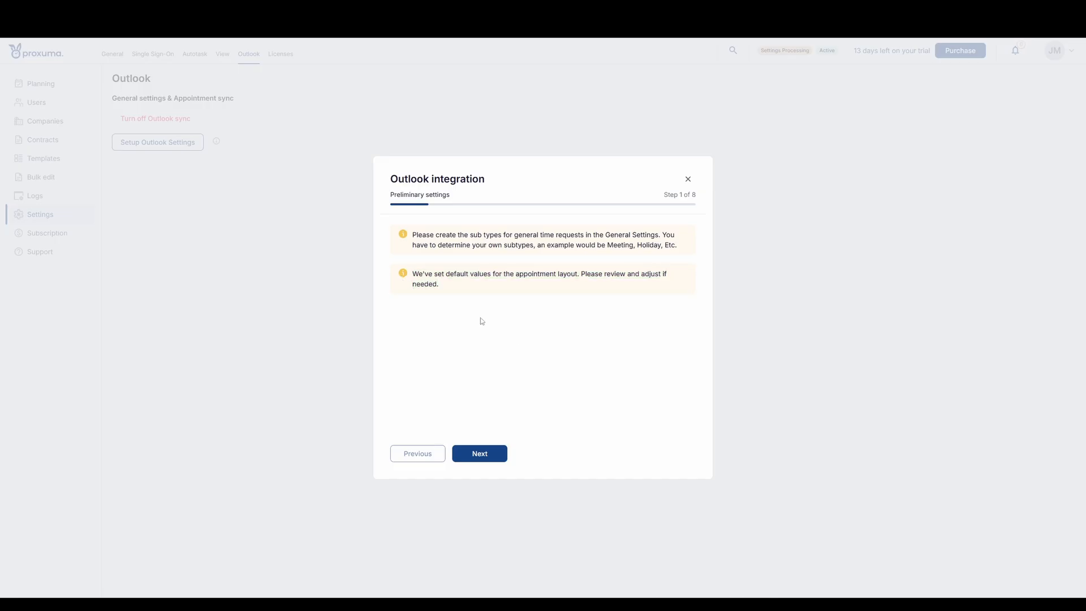
click(487, 451)
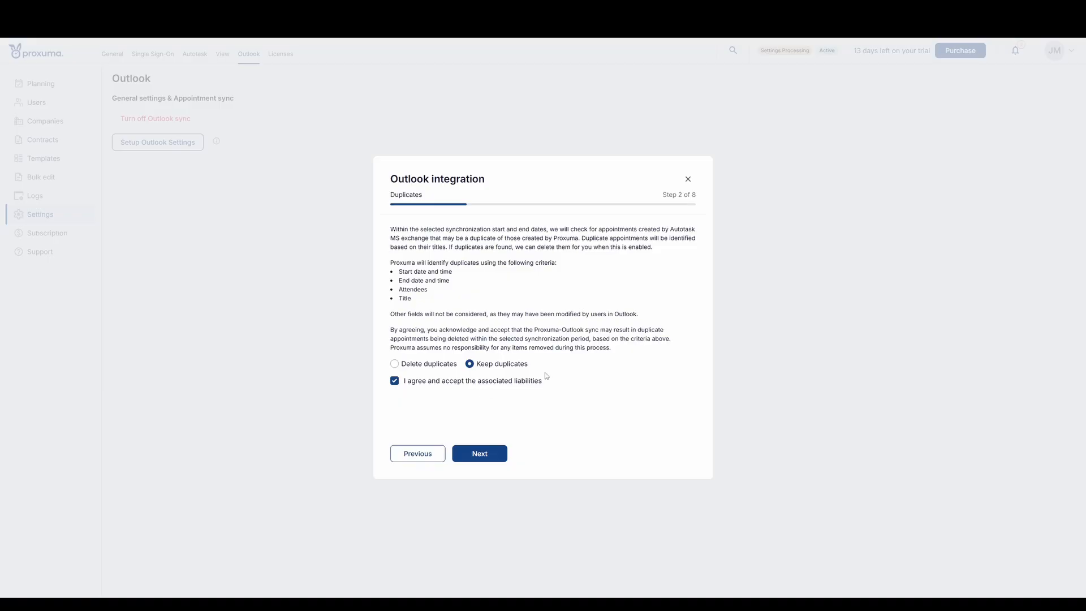
Choose to keep duplicate appointments and continue to the general integration settings
click(395, 364)
click(471, 365)
click(479, 453)
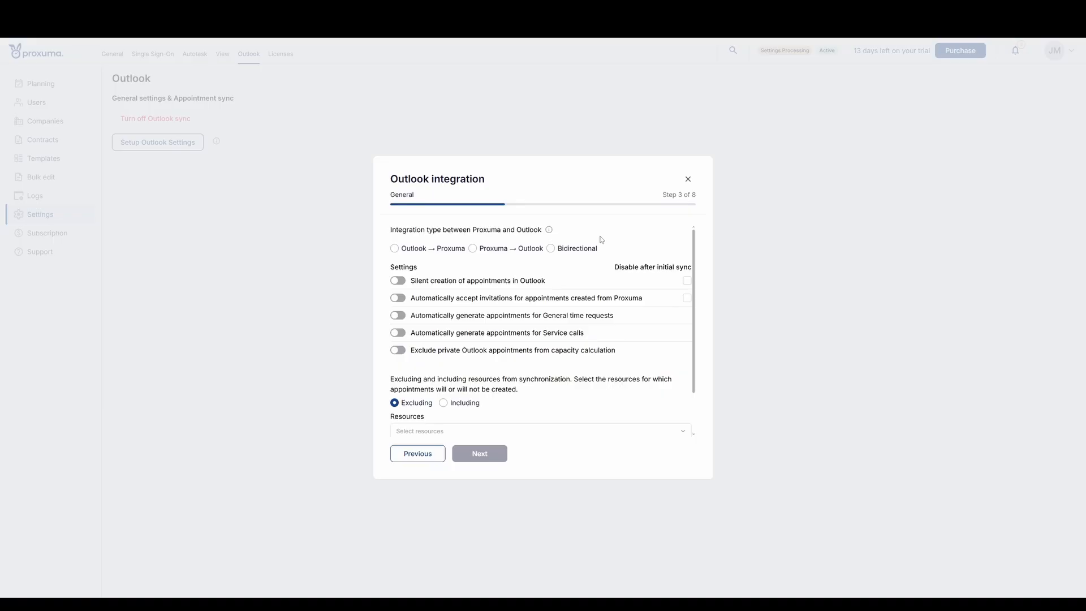
Set the integration type to Bidirectional and enable silent creation of appointments in Outlook
click(551, 248)
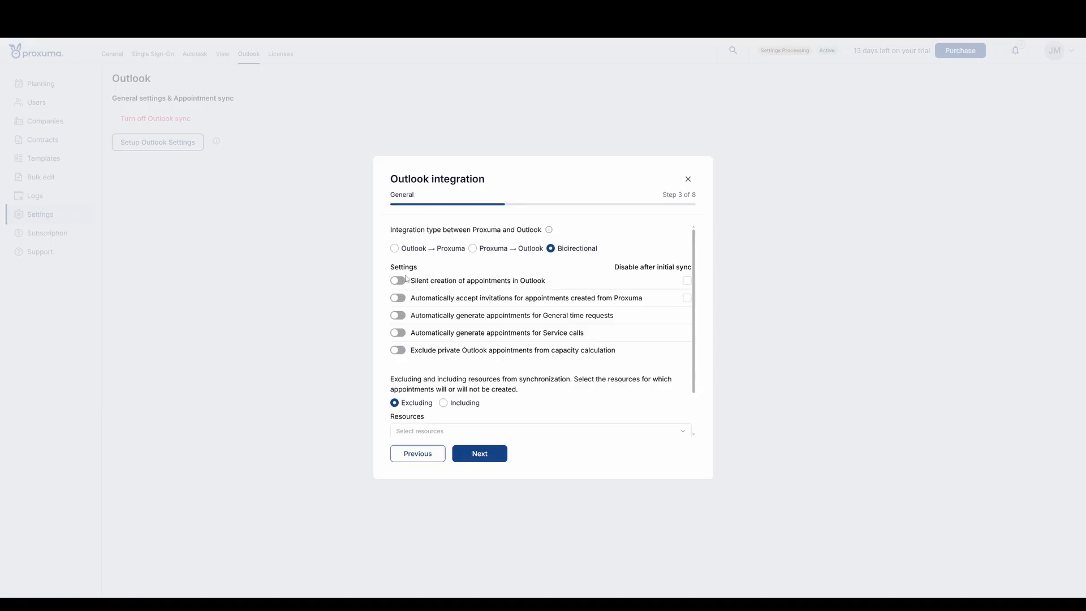
drag(425, 279, 549, 286)
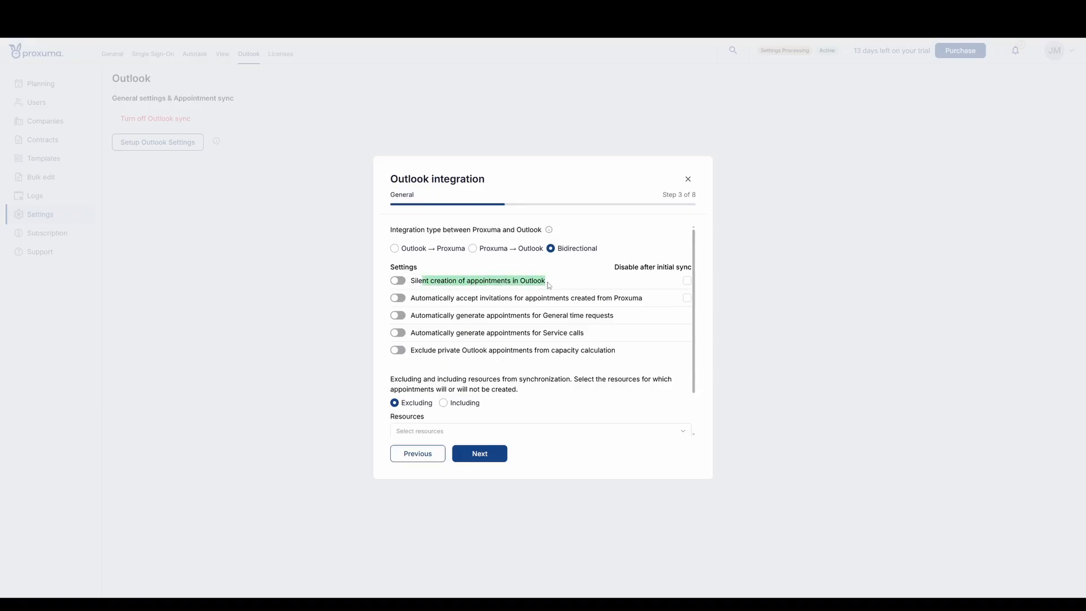
click(481, 280)
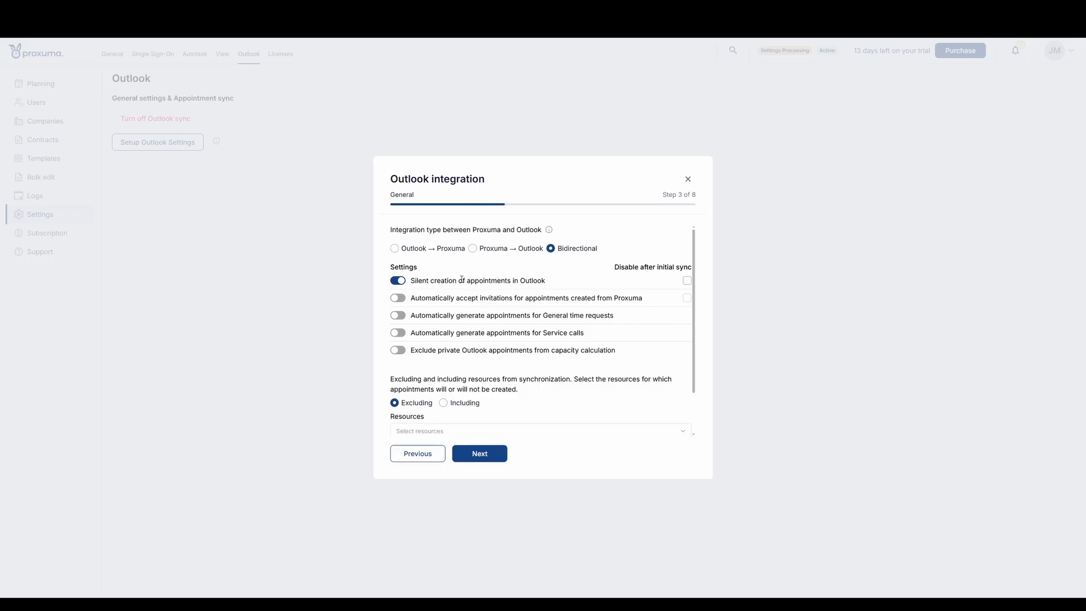
drag(413, 280, 547, 285)
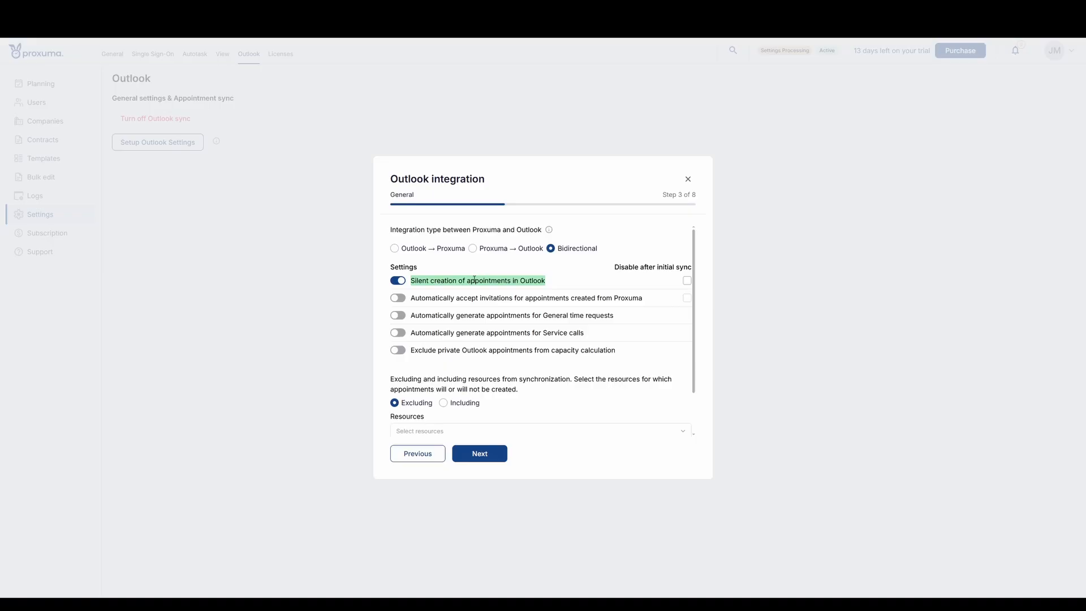
Enable automatic acceptance of invitations created from Proxuma and automatic appointment generation for General time requests and Service calls
click(687, 280)
click(412, 303)
click(686, 281)
click(401, 316)
click(398, 333)
drag(469, 316, 615, 316)
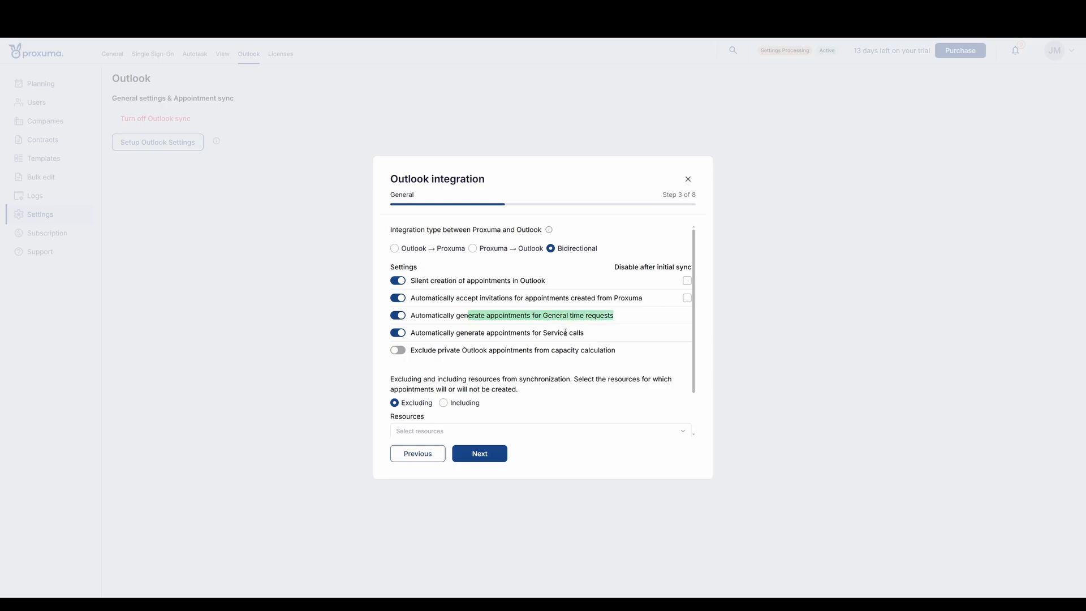
drag(543, 333, 590, 337)
click(604, 336)
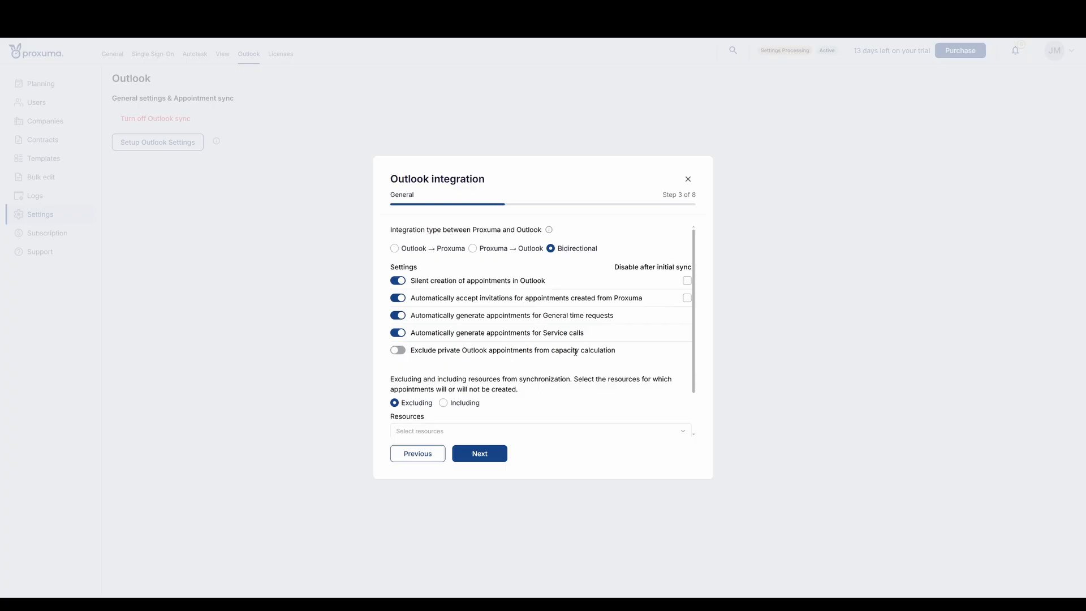
Examine the resources selectable for both Including and Excluding in synchronization, returning the choice to Excluding
scroll(524, 353, down, 1)
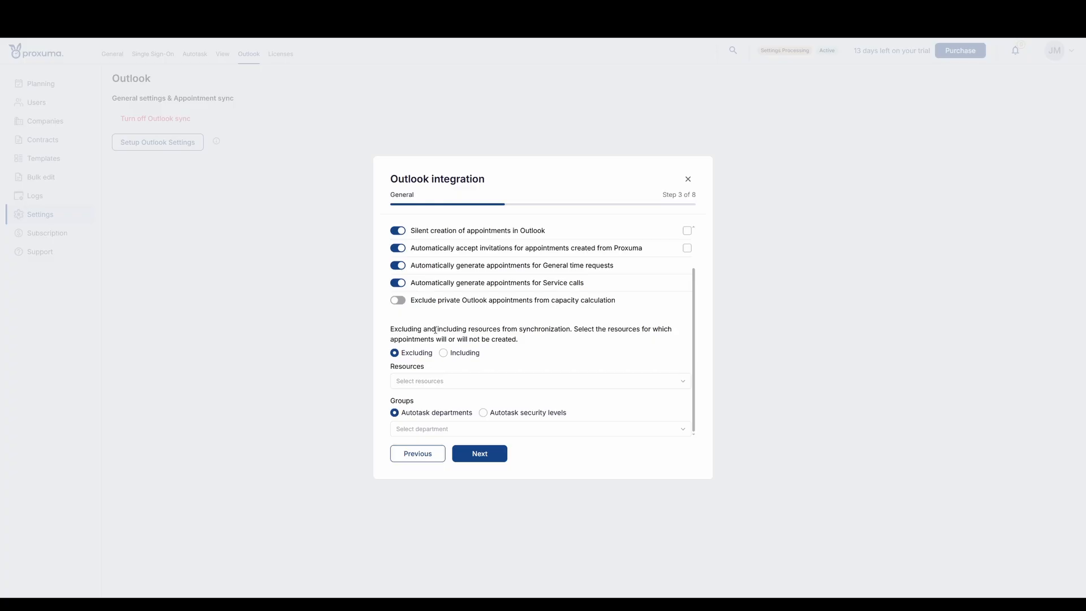
click(443, 353)
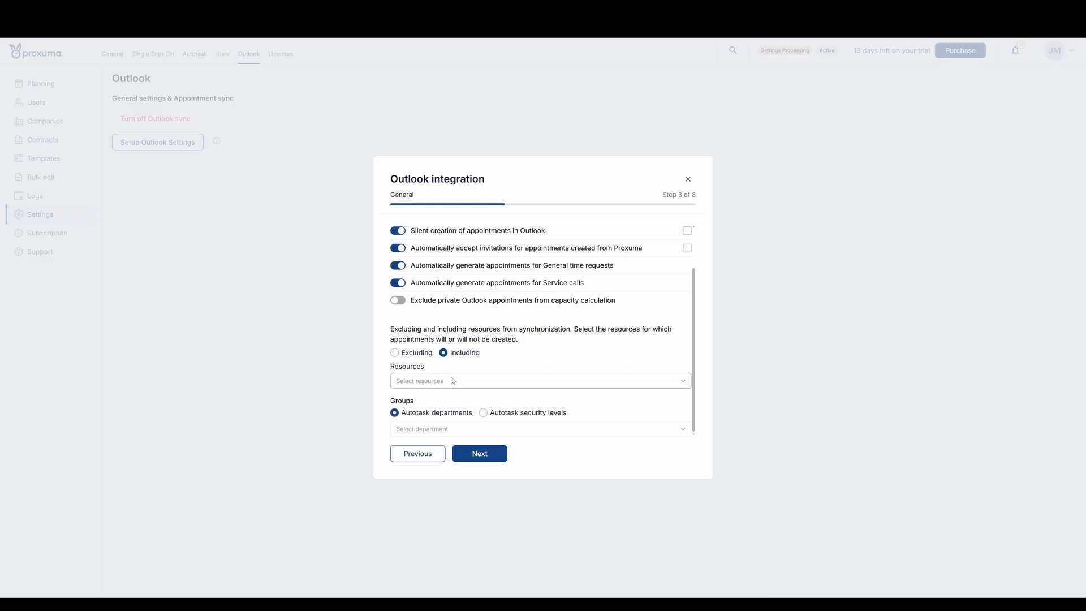
click(453, 381)
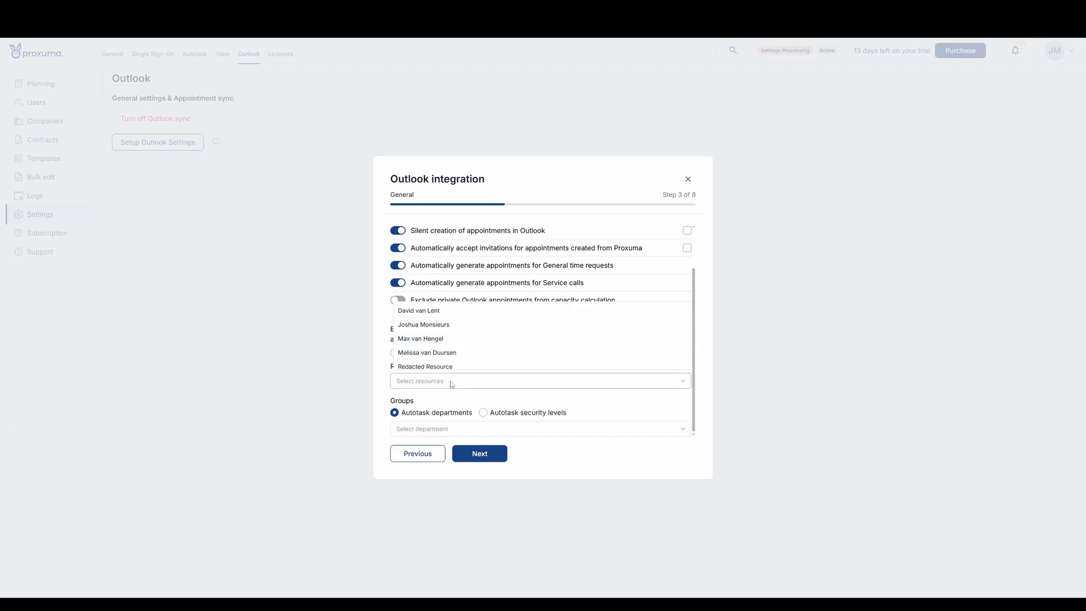
click(452, 382)
click(396, 354)
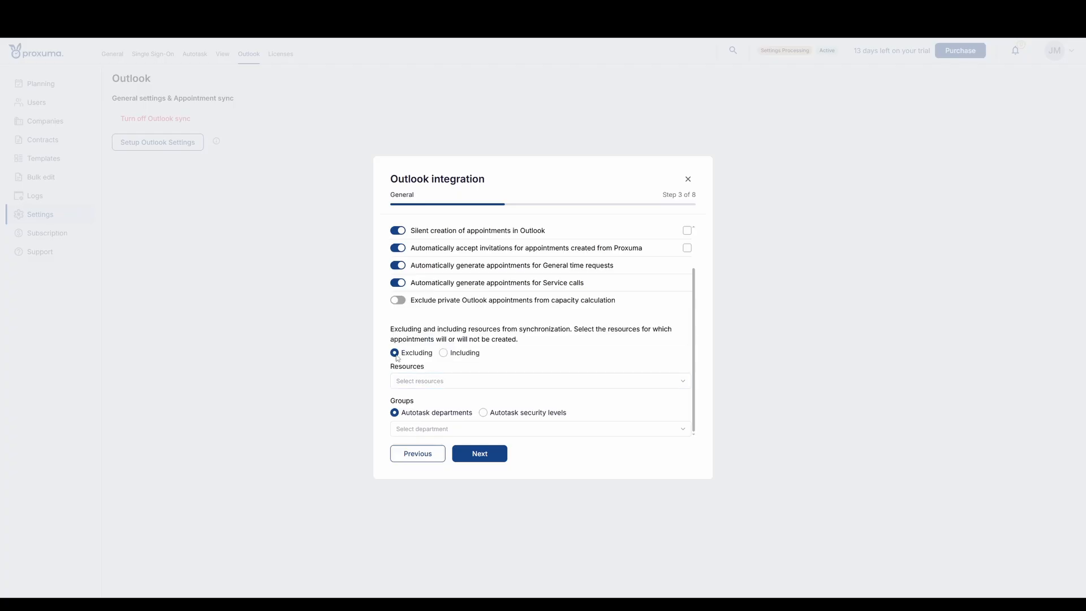
click(427, 380)
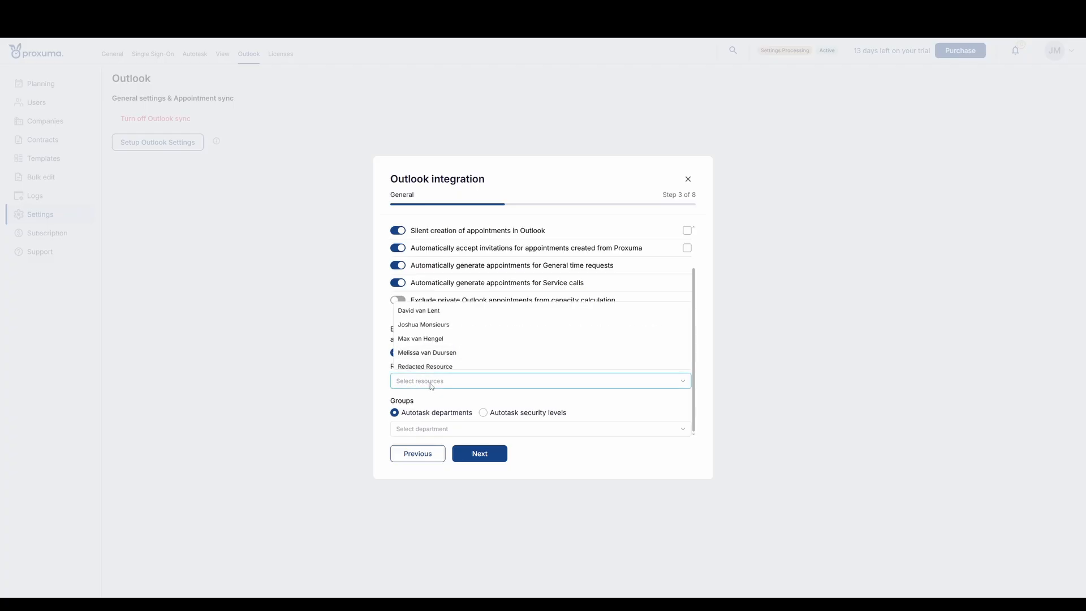
click(430, 382)
click(508, 355)
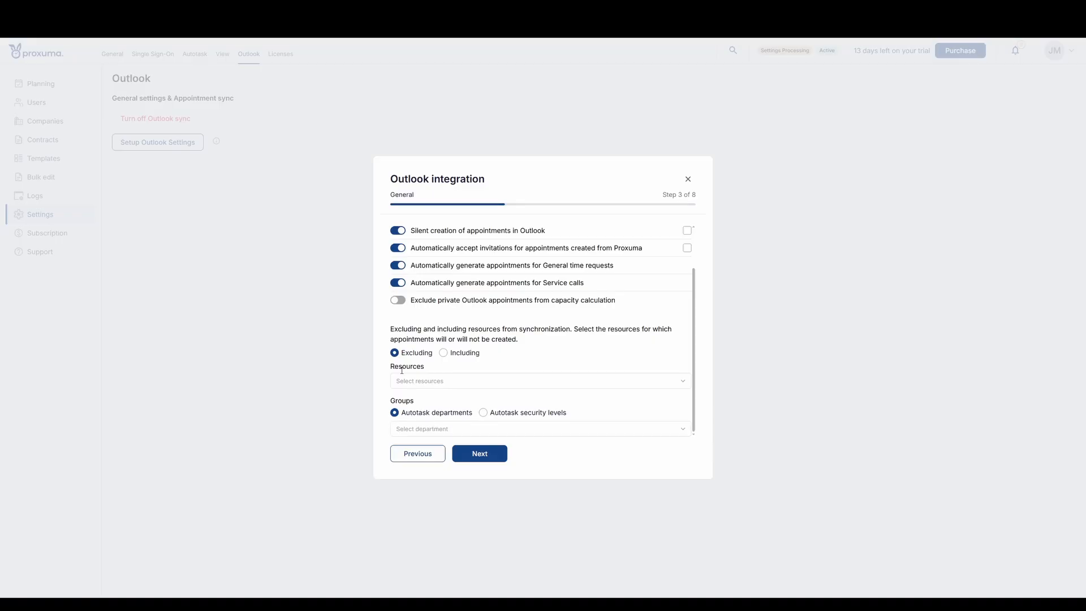
Examine the selectable Autotask departments and security levels for group filtering, returning the choice to Autotask departments
click(433, 429)
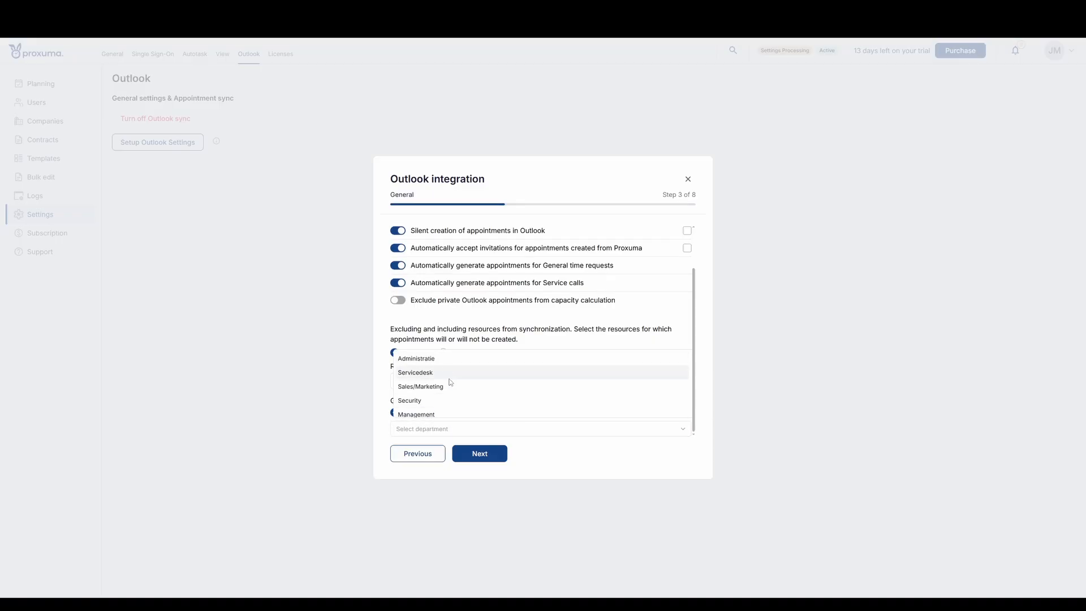
click(382, 401)
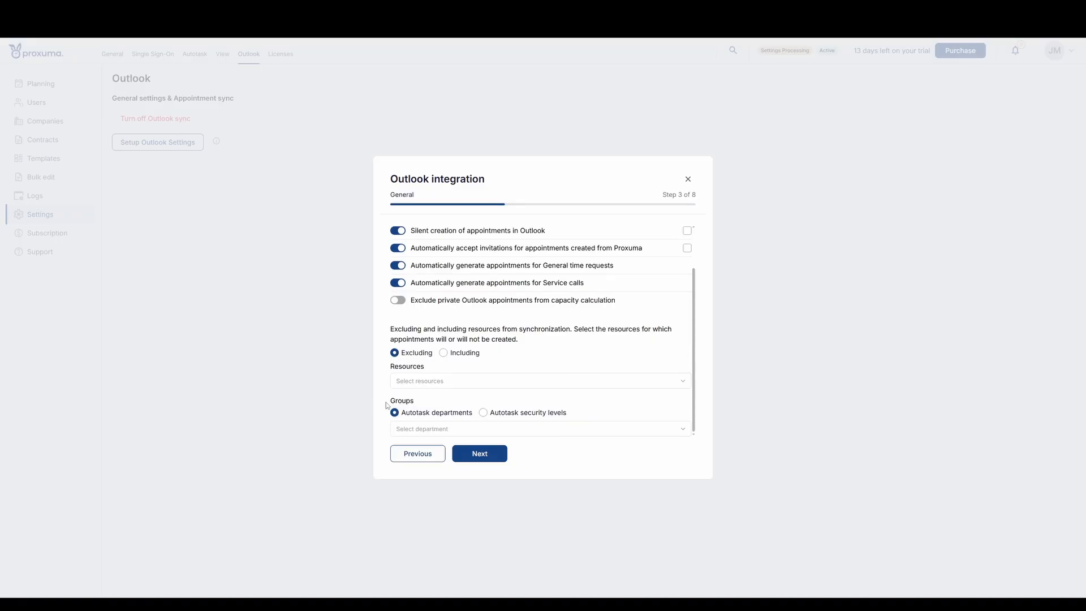
click(483, 412)
click(487, 429)
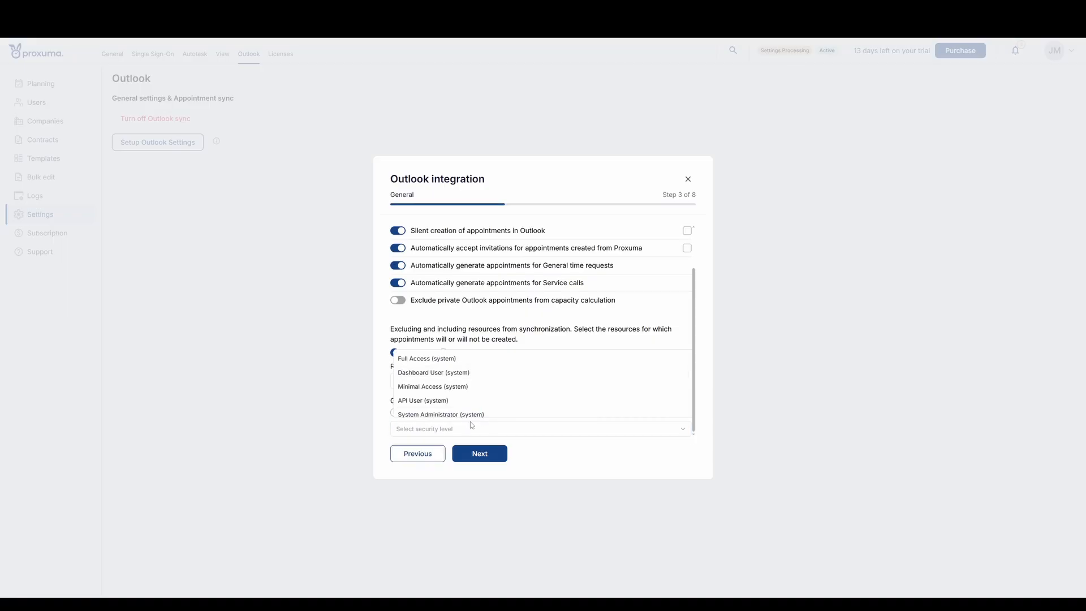
click(467, 426)
click(395, 414)
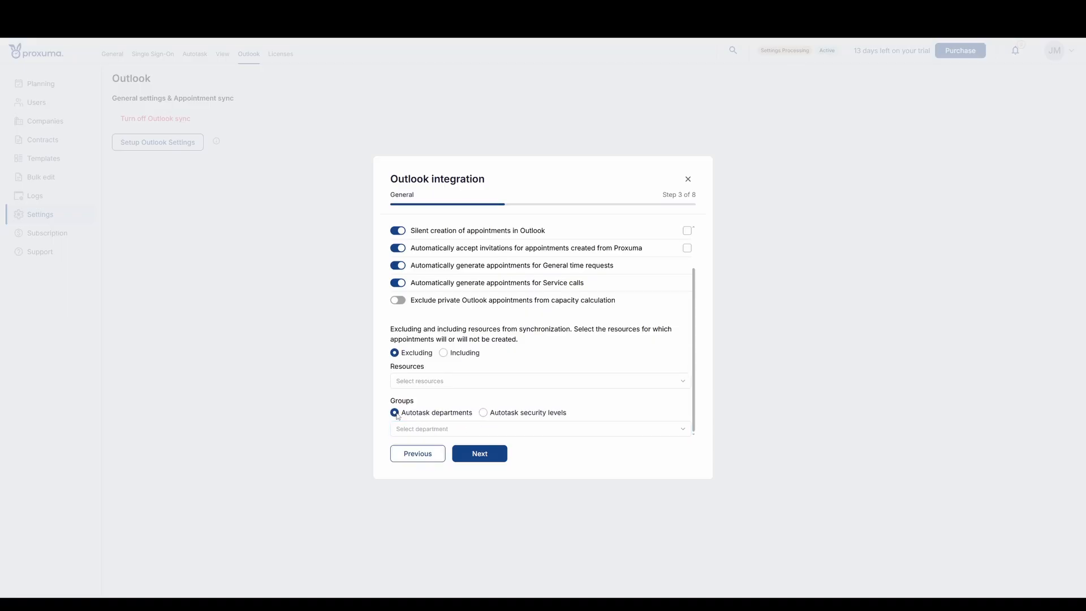